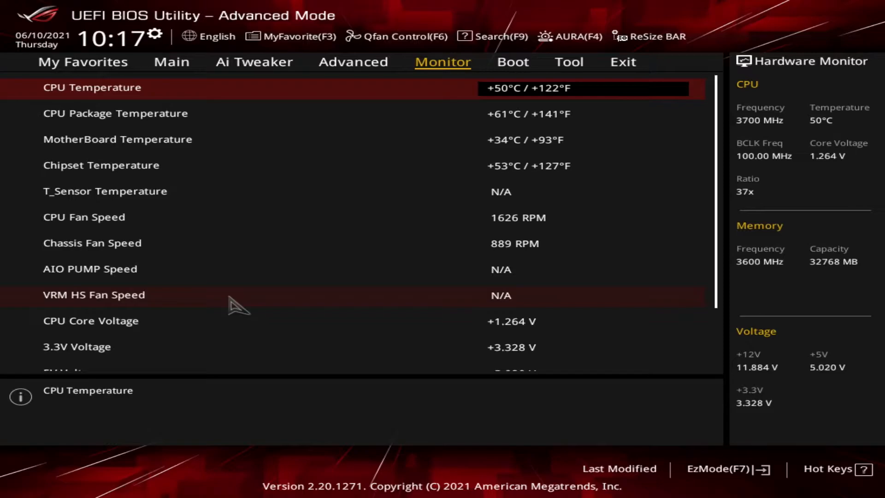
- Review the fan speed readings and the CPU core, 3.3V, 5V and 12V voltage readings on the monitoring page
left_click(349, 295)
key("Down")
key("Down")
key("Down")
key("Down")
key("Down")
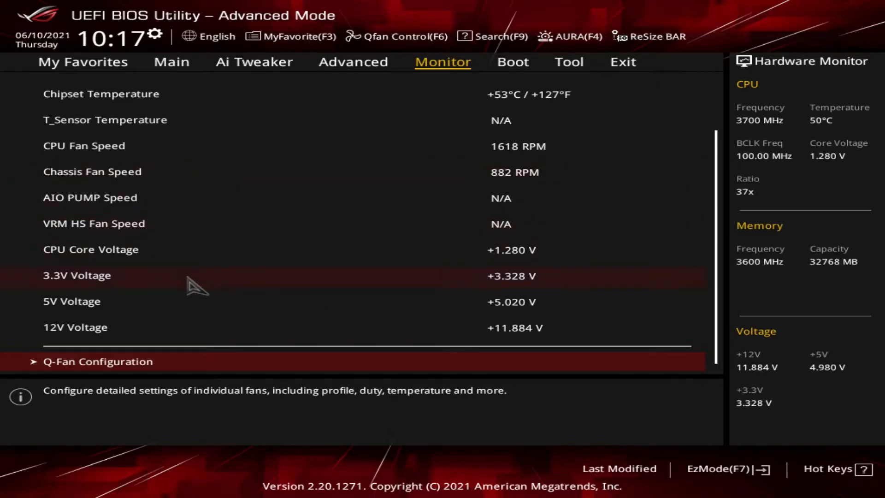
left_click(197, 261)
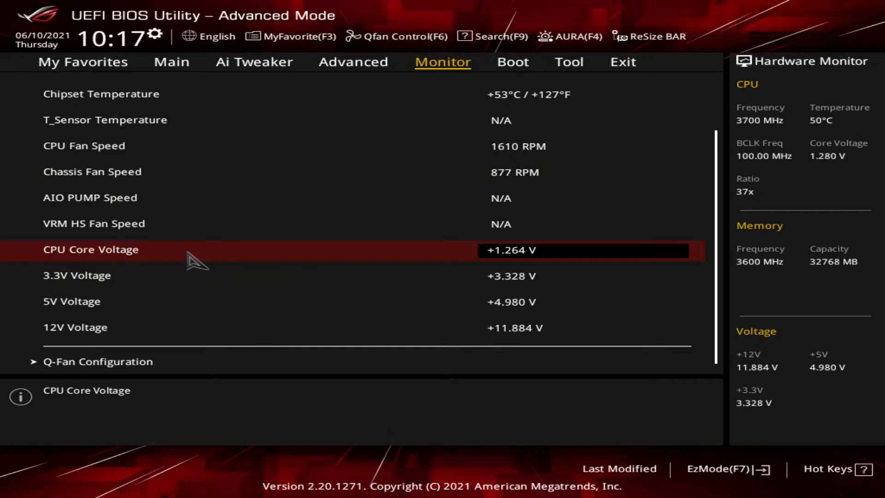
left_click(201, 285)
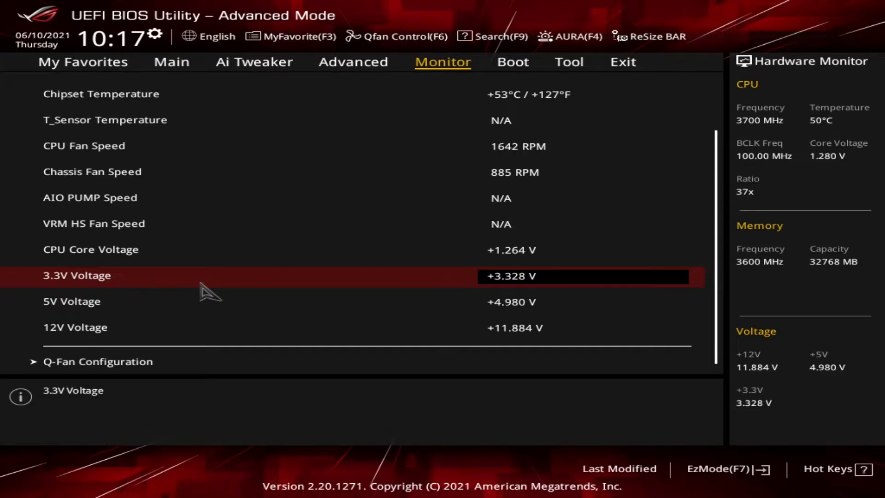
left_click(202, 307)
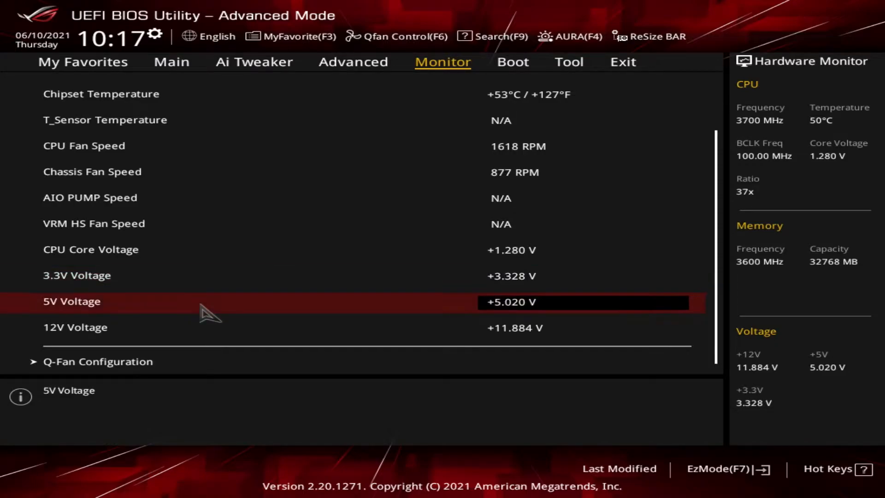
left_click(220, 326)
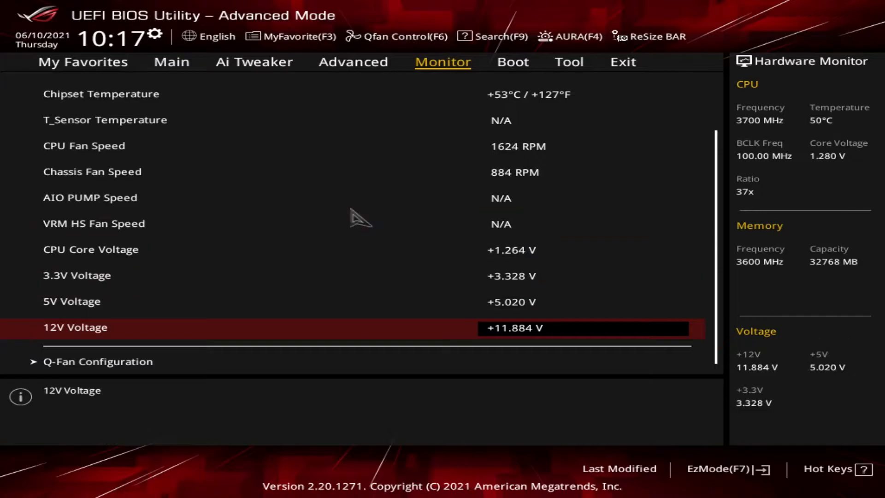
key("Down")
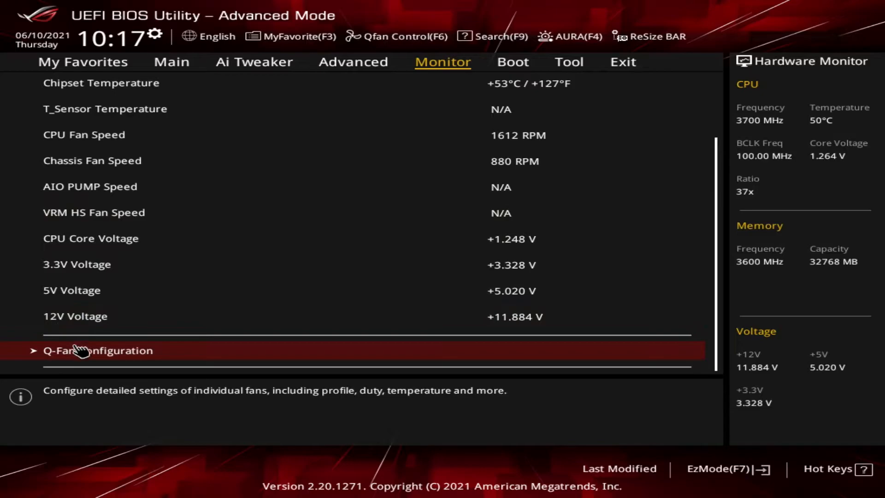
- Open the Q-Fan configuration and view the CPU fan curve and profiles in Q-Fan Control, leaving them unmodified
left_click(109, 354)
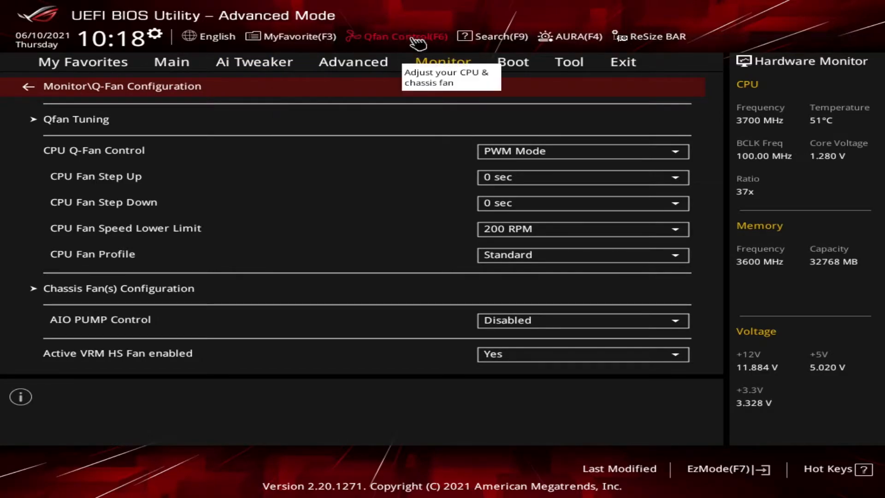
left_click(386, 41)
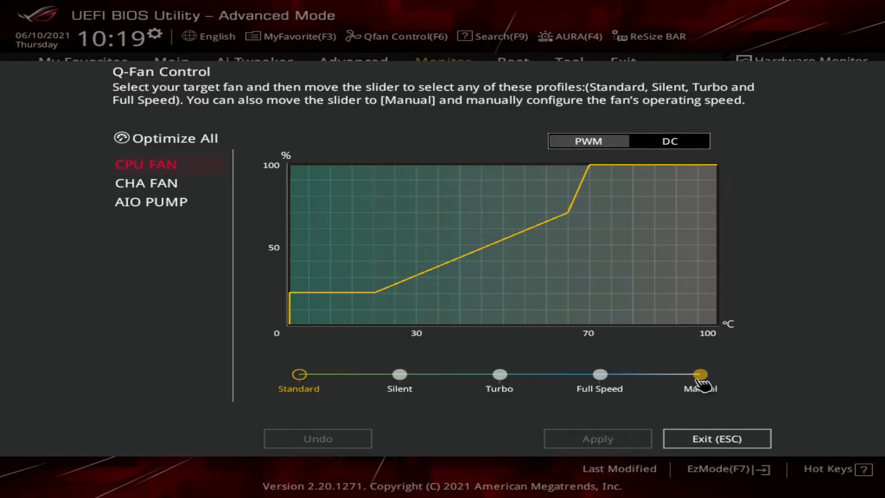
left_click(729, 441)
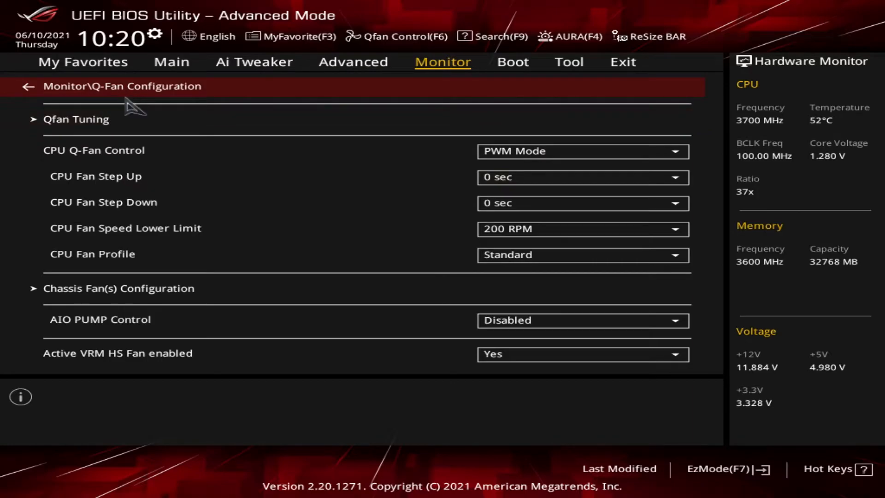
- Check the Qfan Tuning prompt without running it and review the CPU fan's control mode, step up, speed lower limit and profile settings
left_click(72, 121)
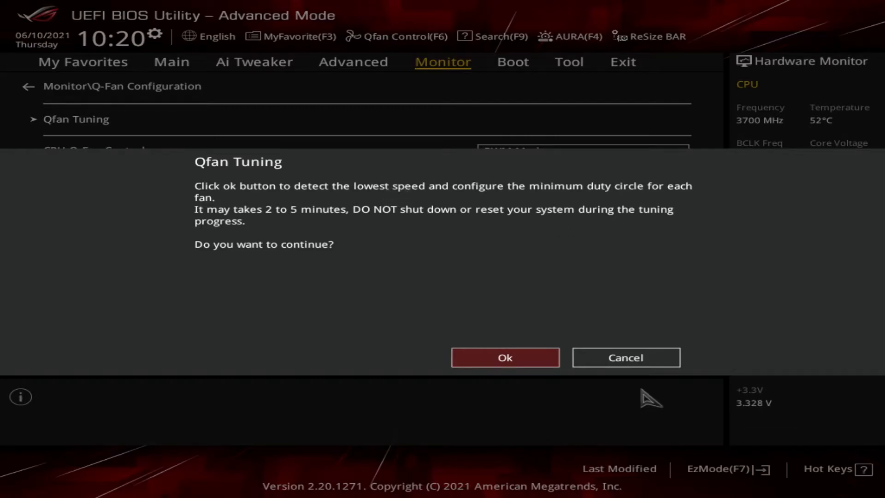
left_click(605, 364)
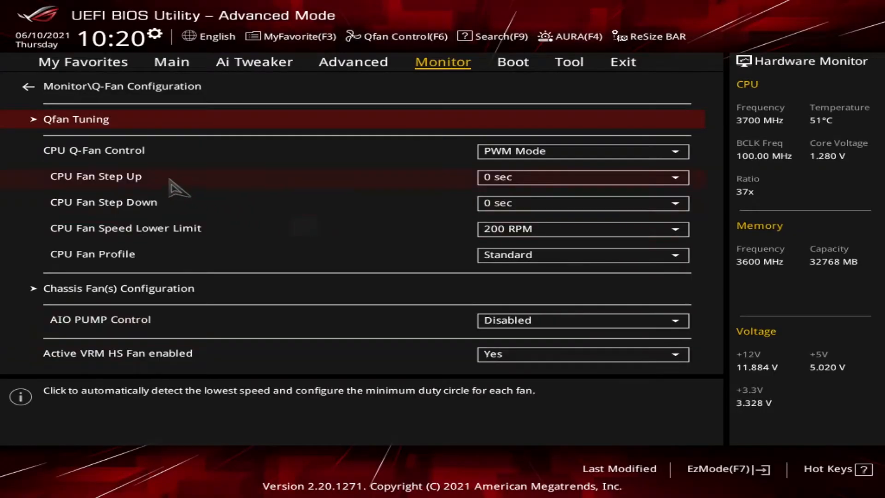
left_click(116, 157)
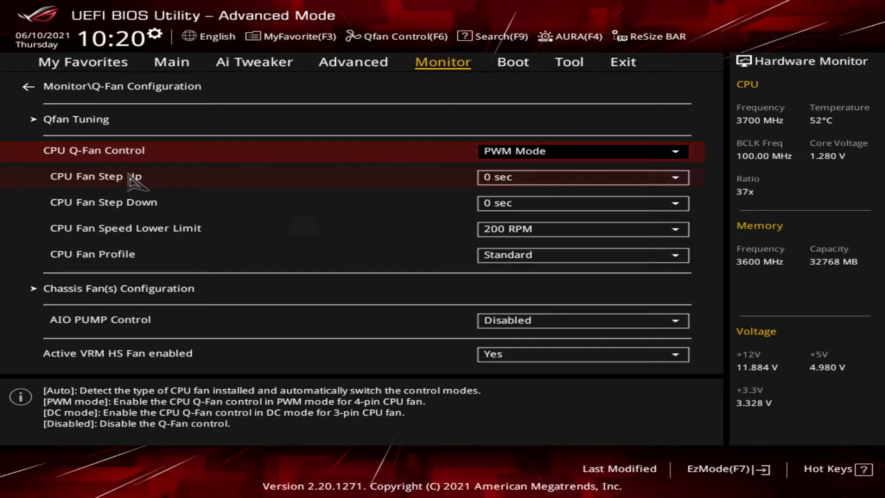
left_click(130, 176)
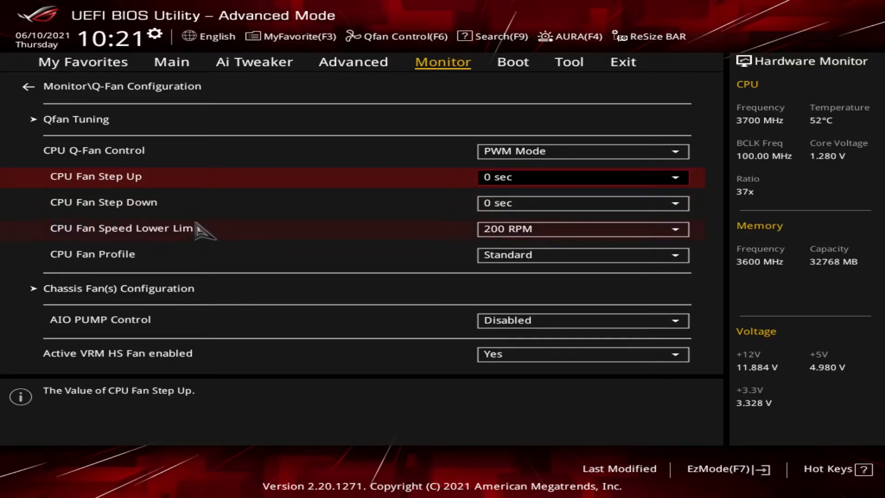
left_click(202, 229)
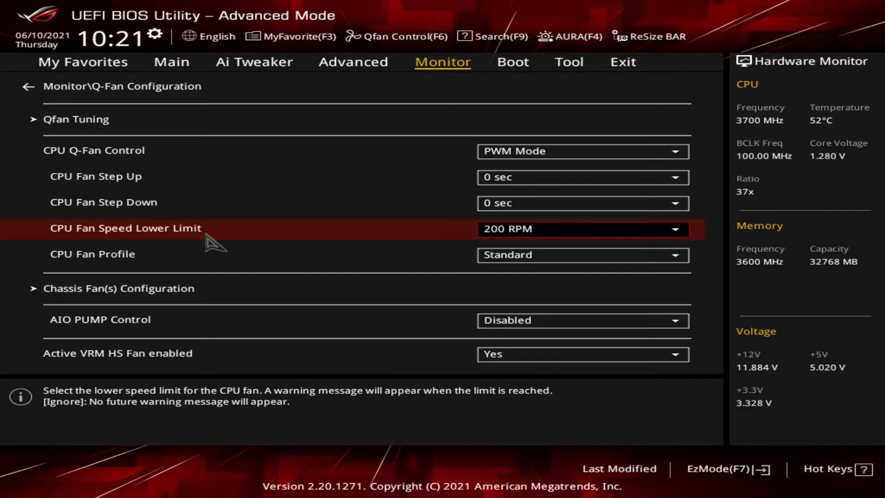
left_click(262, 263)
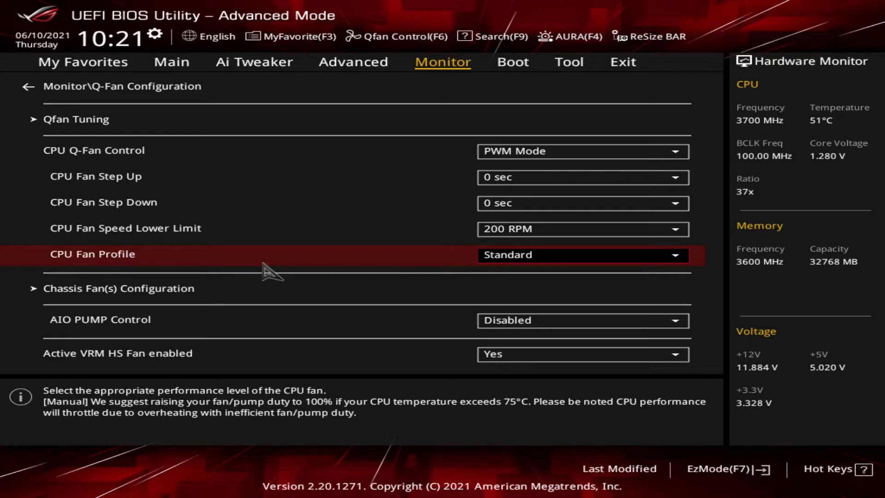
- In the chassis fan configuration, set the Q-Fan source to Multiple Sources
left_click(73, 291)
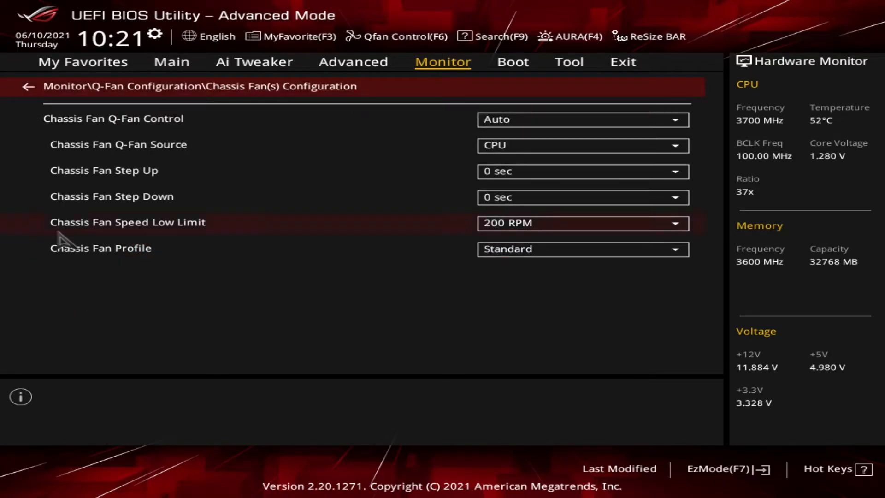
left_click(149, 147)
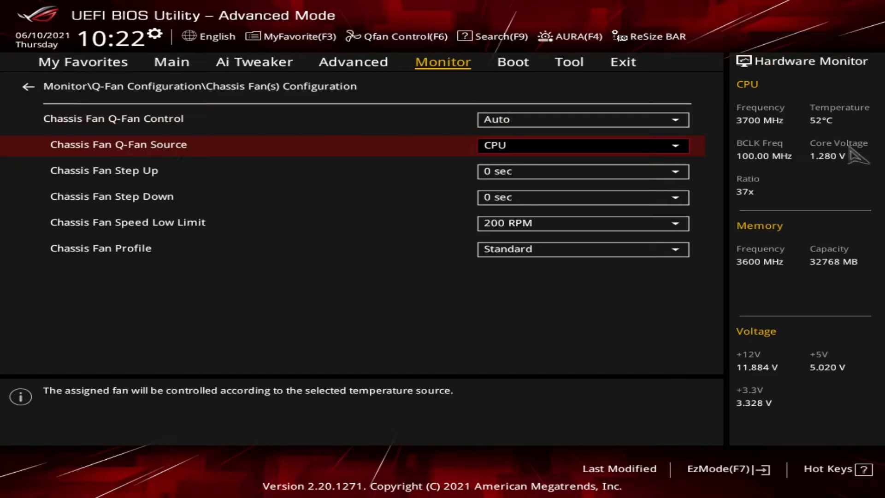
left_click(681, 149)
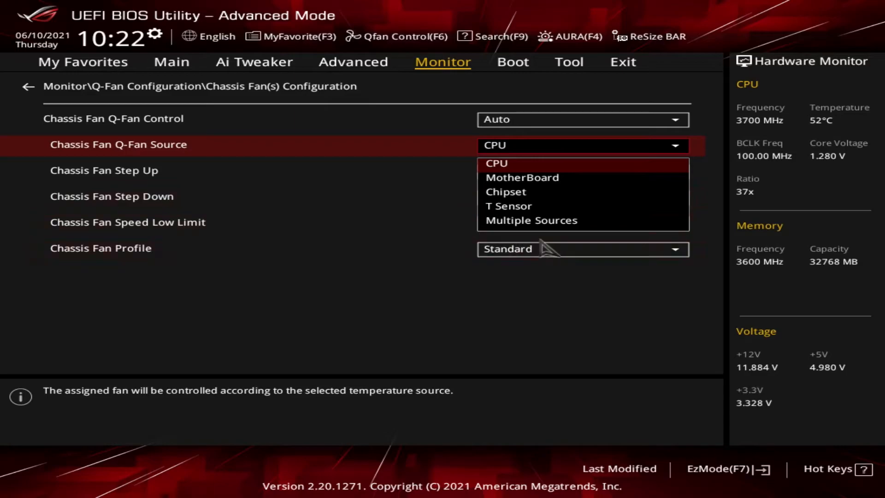
left_click(558, 221)
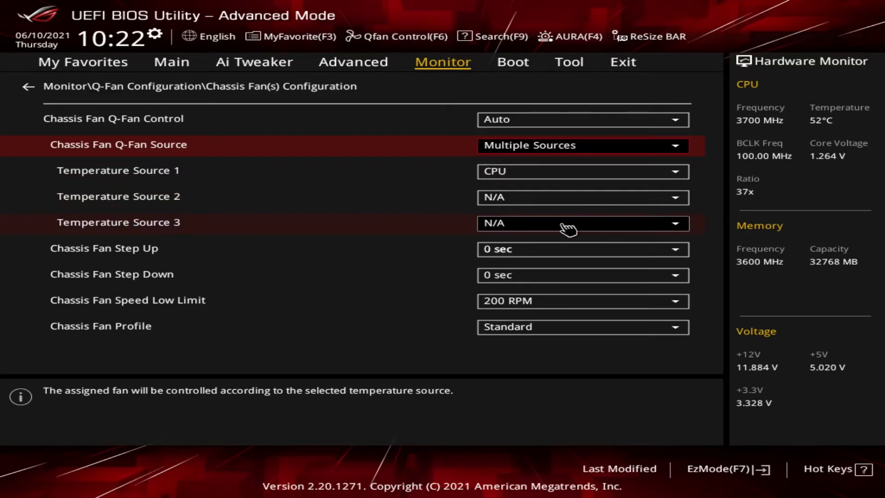
- Set the chassis fan's Q-Fan source back to CPU and return to the Q-Fan configuration
left_click(647, 147)
left_click(519, 164)
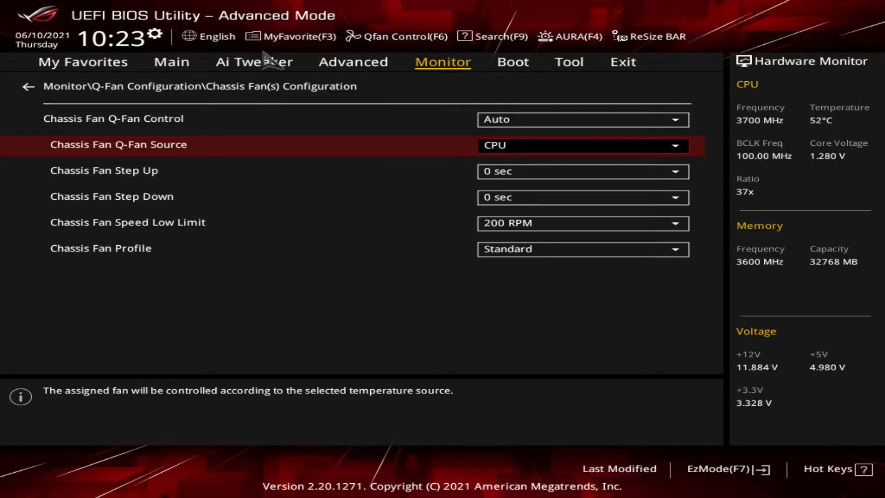
left_click(295, 97)
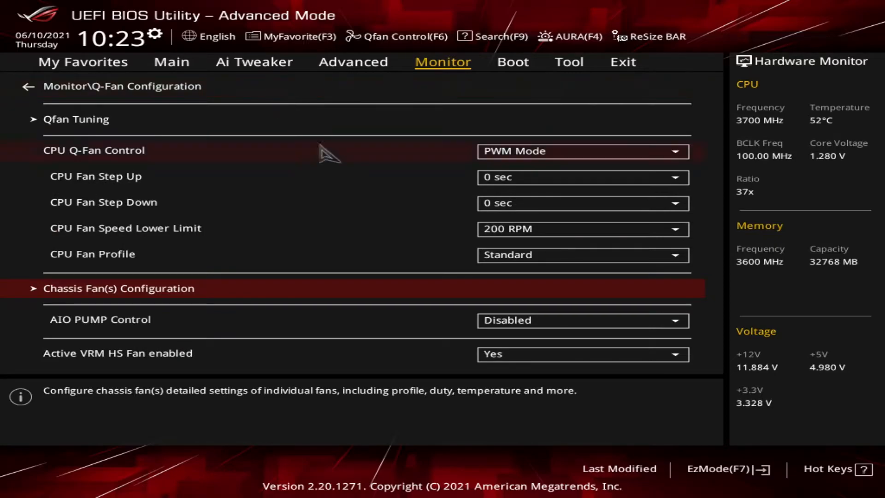
- Set AIO PUMP Control to Auto and review the pump's source, temperature and duty cycle settings
left_click(159, 325)
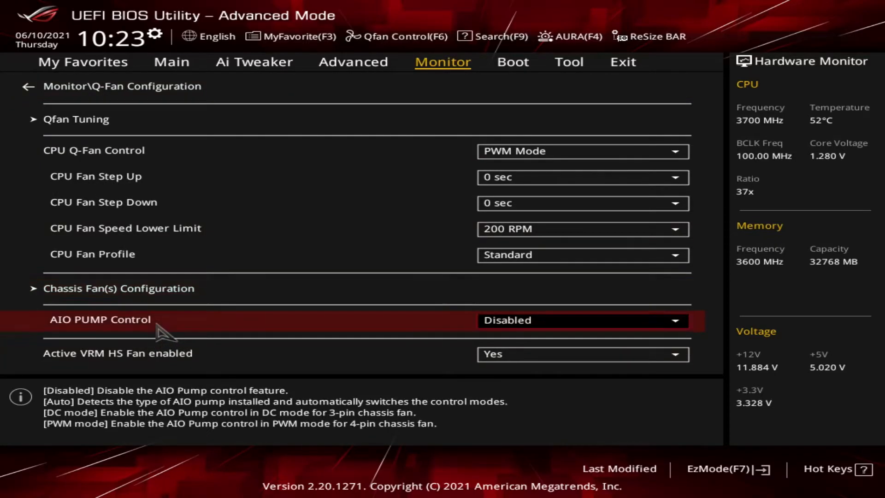
left_click(682, 324)
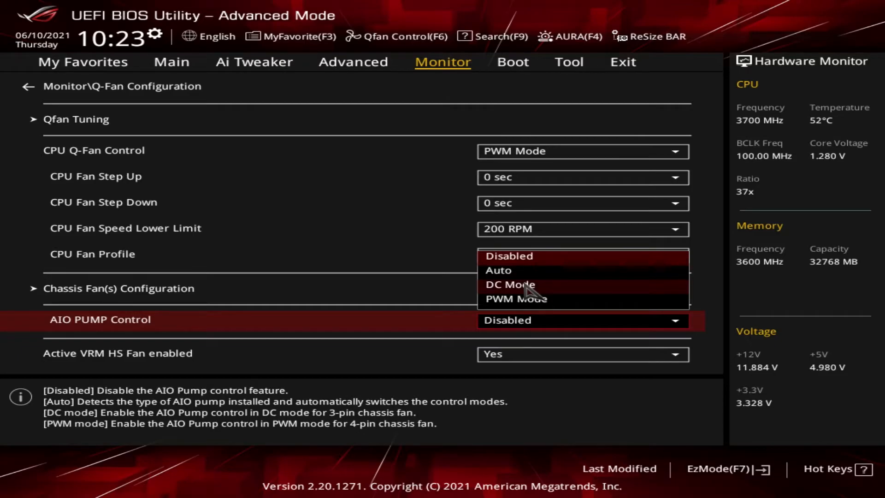
key("Down")
key("Return")
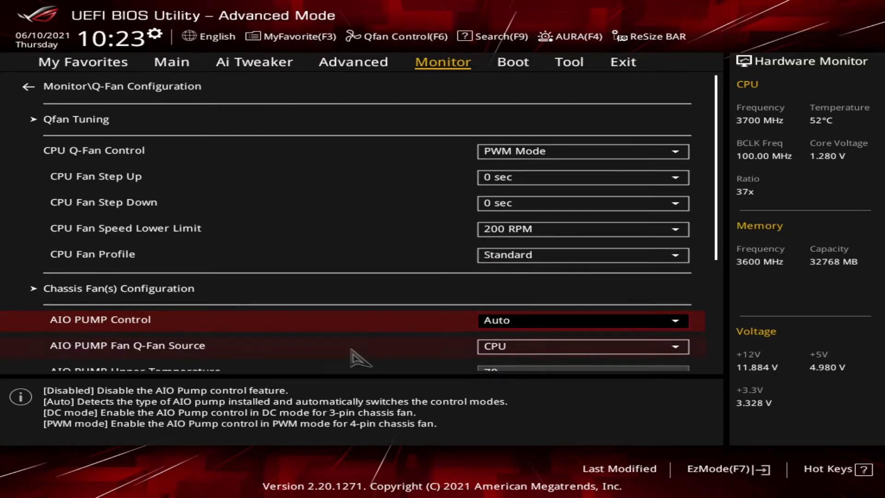
scroll(352, 343, "down", 6)
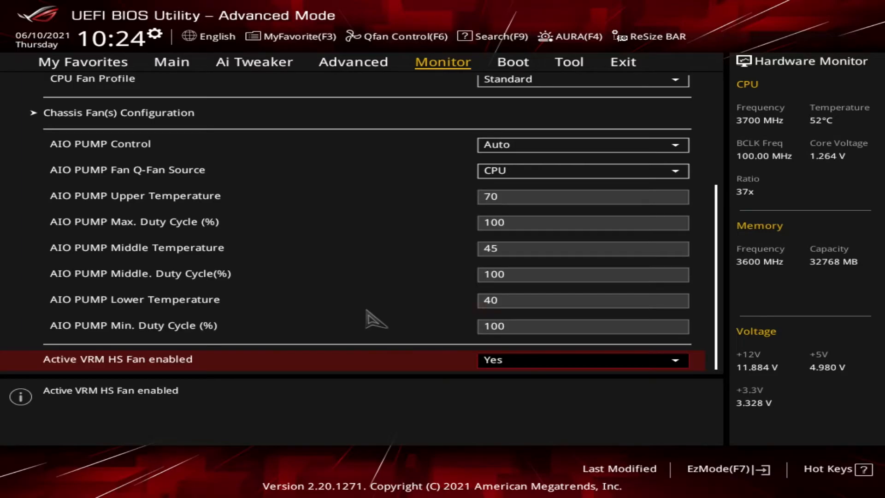
- Set AIO PUMP Control back to Disabled
left_click(652, 145)
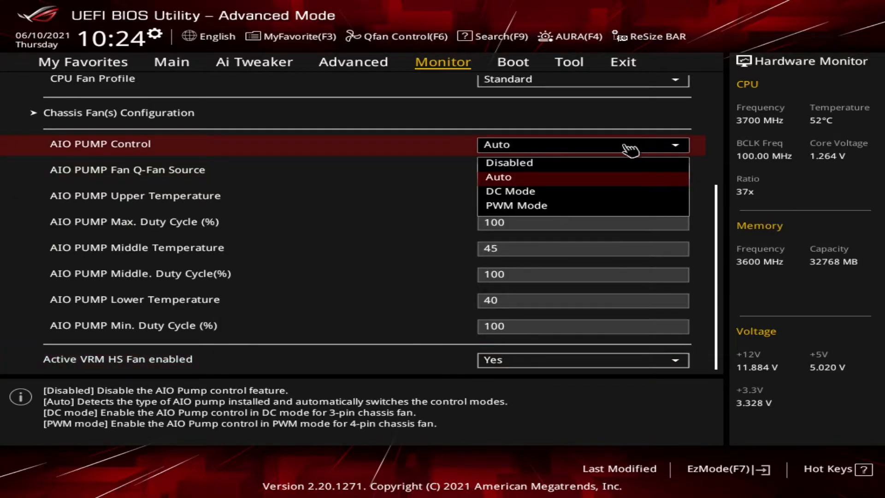
left_click(492, 163)
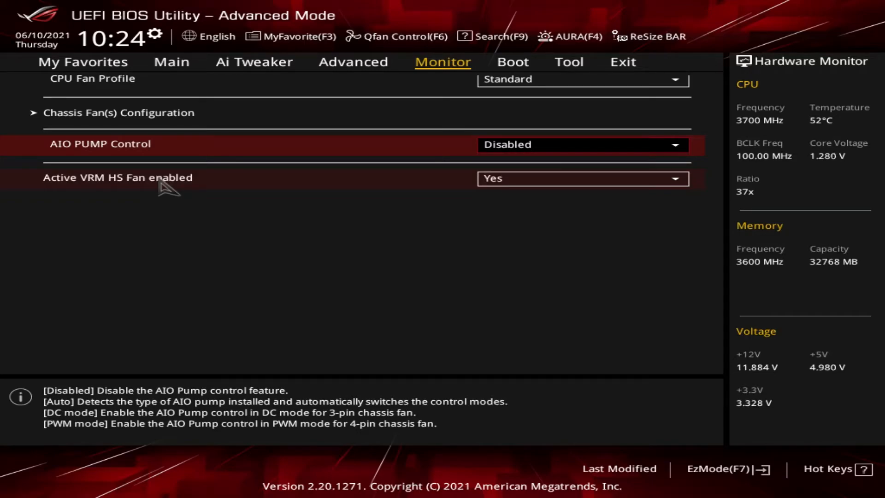
scroll(306, 289, "up", 4)
scroll(309, 271, "up", 5)
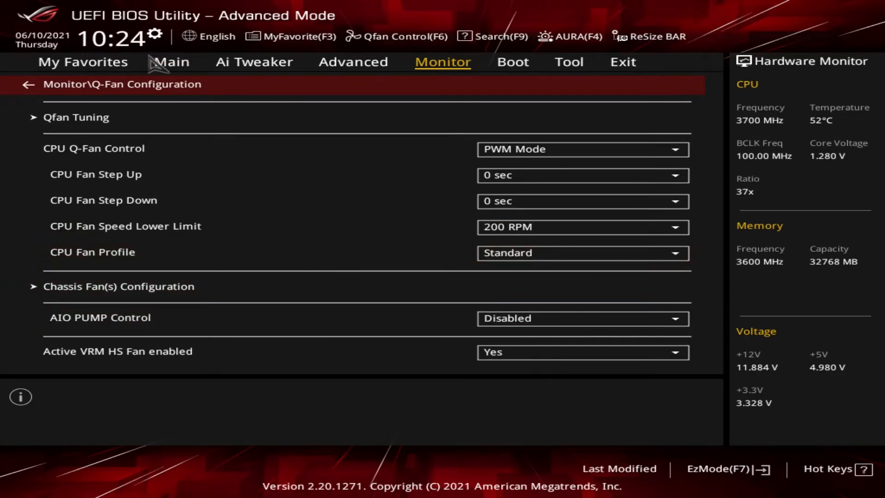
- Leave the Q-Fan configuration and open the Boot Configuration page
left_click(168, 86)
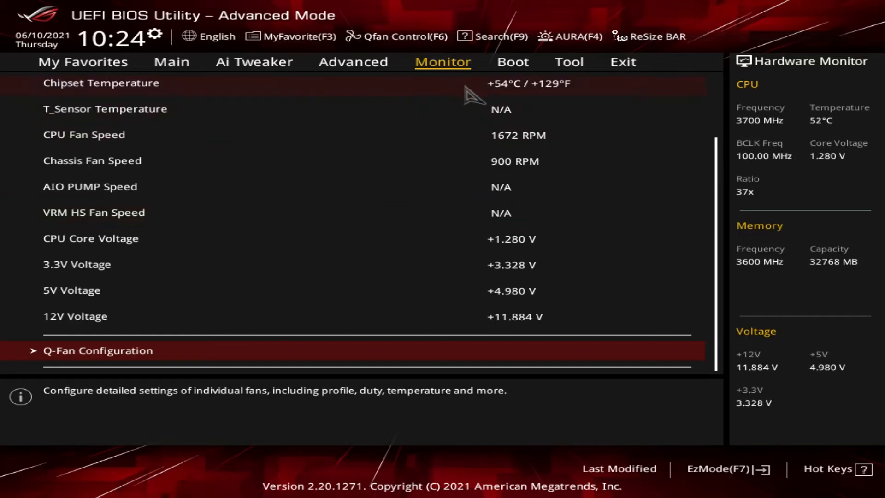
left_click(519, 65)
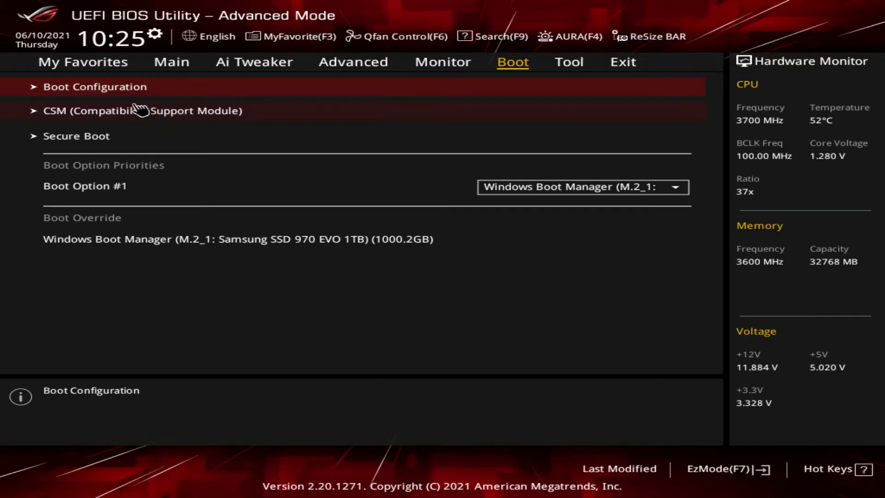
left_click(128, 88)
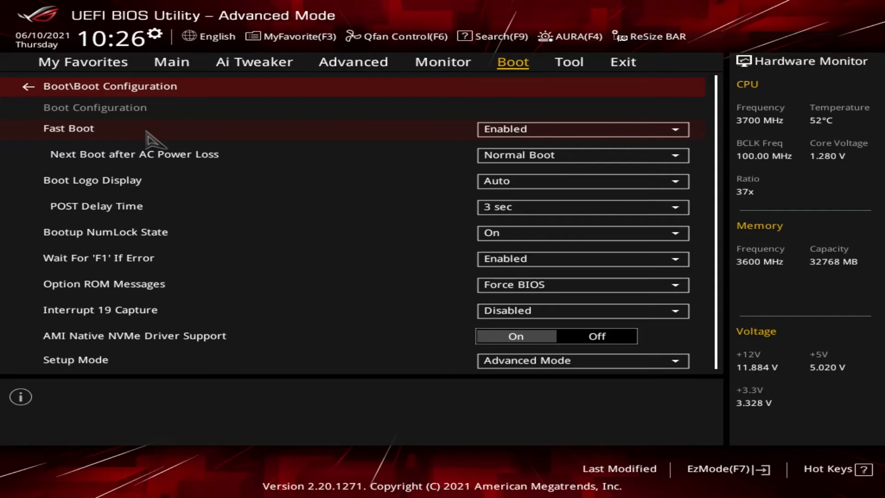
- Switch Fast Boot to Disabled and restore it to Enabled
left_click(575, 136)
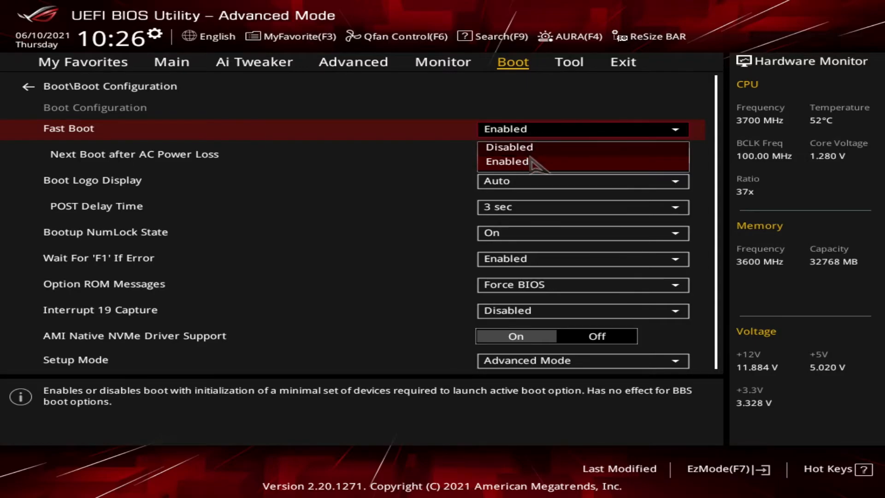
left_click(512, 147)
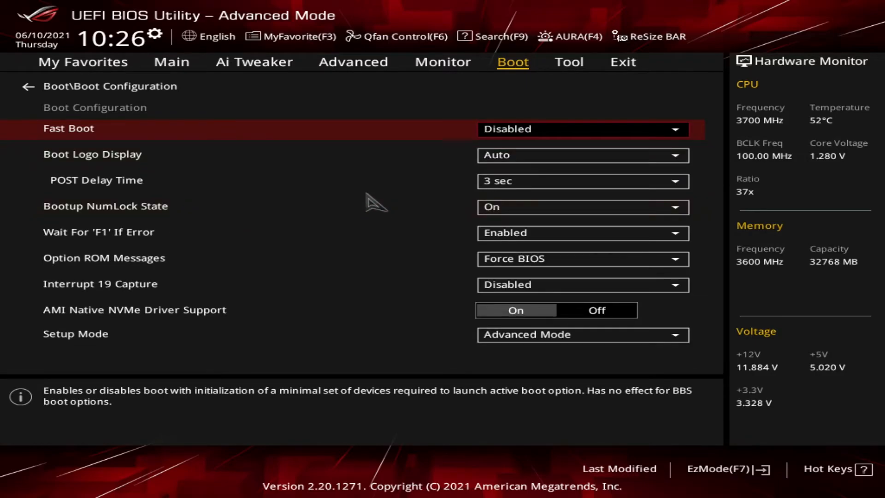
left_click(599, 134)
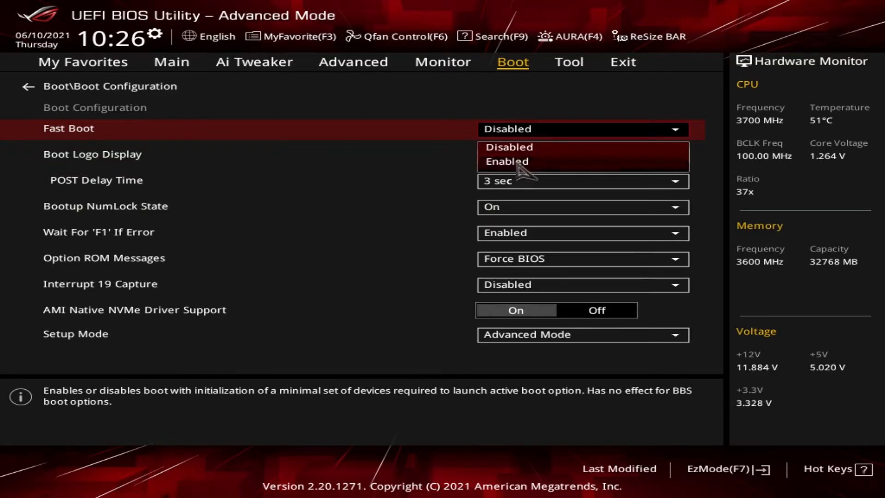
left_click(519, 162)
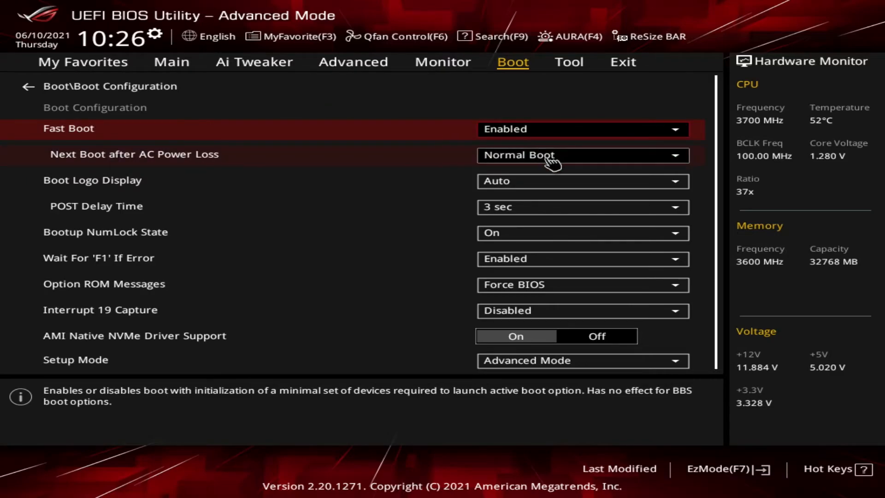
- Set Fast Boot to Disabled and keep Boot Logo Display on Auto
left_click(556, 131)
left_click(523, 148)
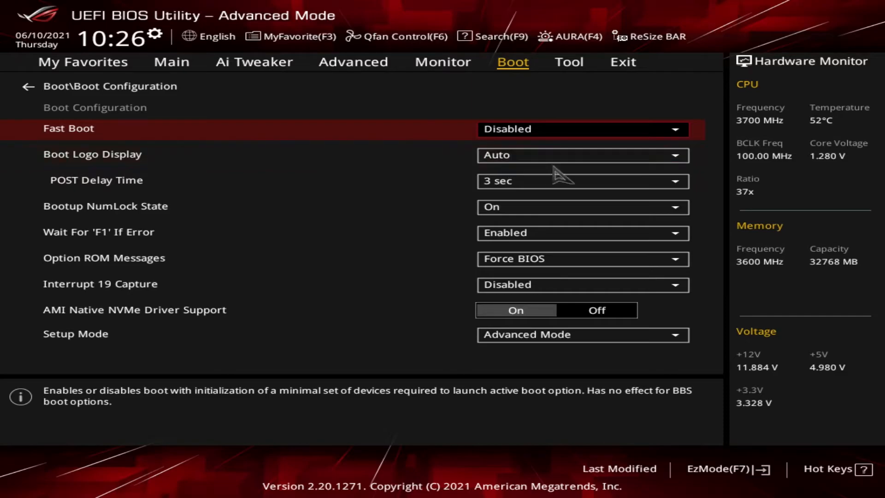
left_click(599, 159)
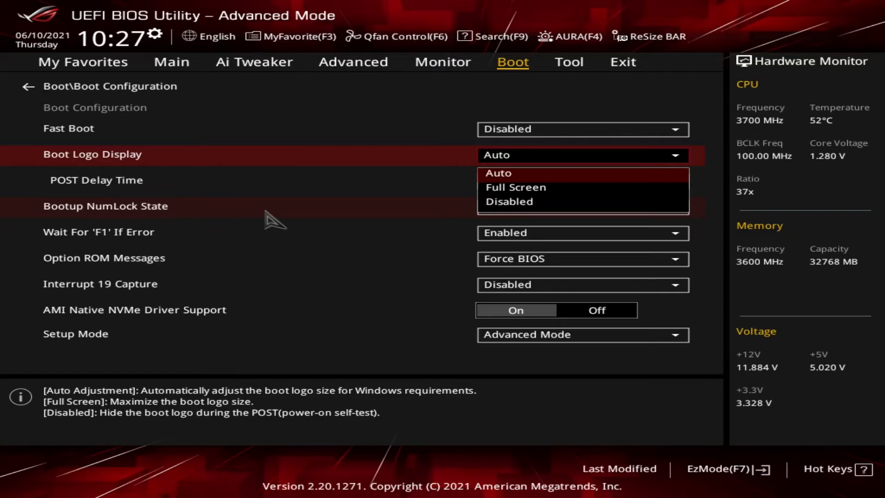
left_click(501, 179)
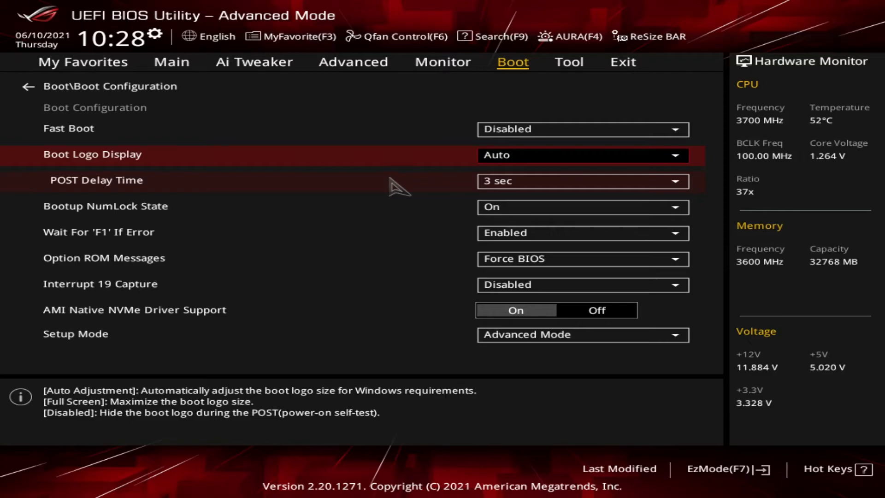
- Look through the POST Delay Time choices, set it to 2 sec and restore it to 3 sec
left_click(654, 182)
scroll(633, 225, "down", 7)
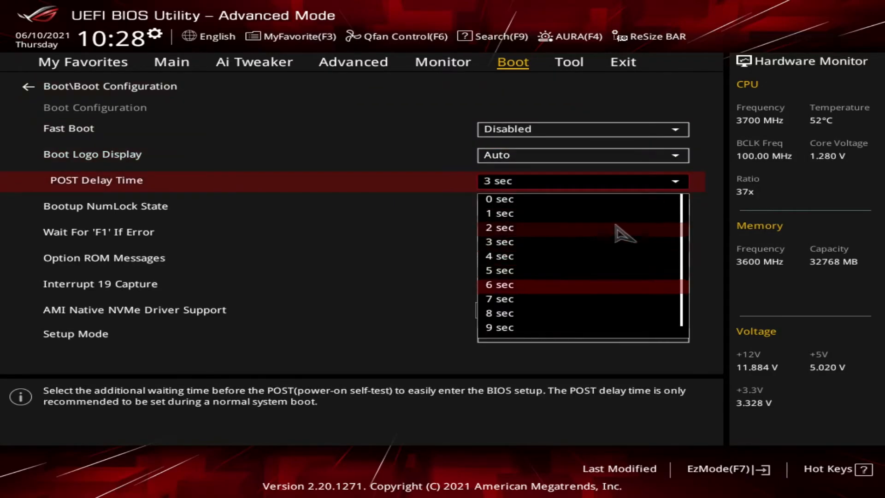
scroll(605, 221, "up", 5)
scroll(604, 222, "up", 5)
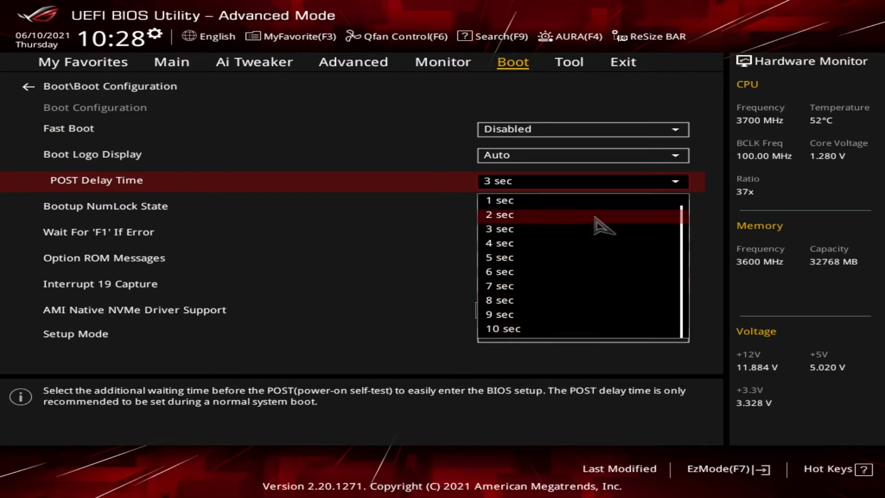
scroll(599, 227, "down", 2)
left_click(569, 241)
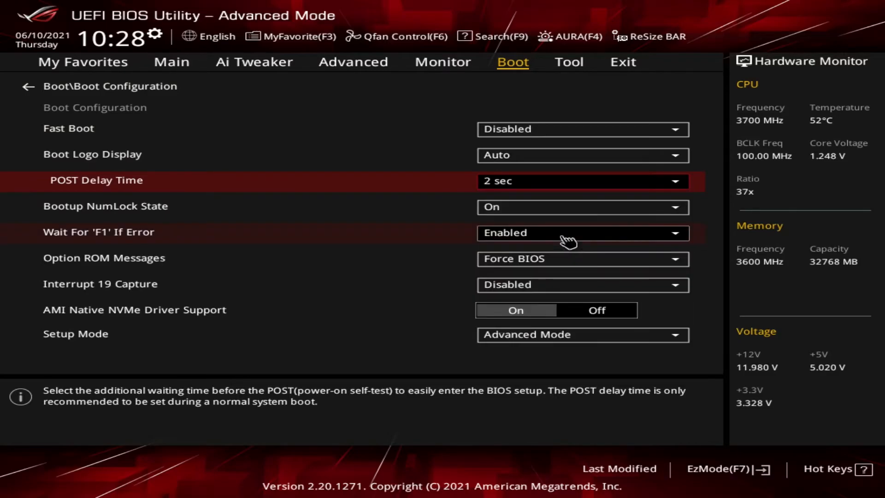
left_click(614, 184)
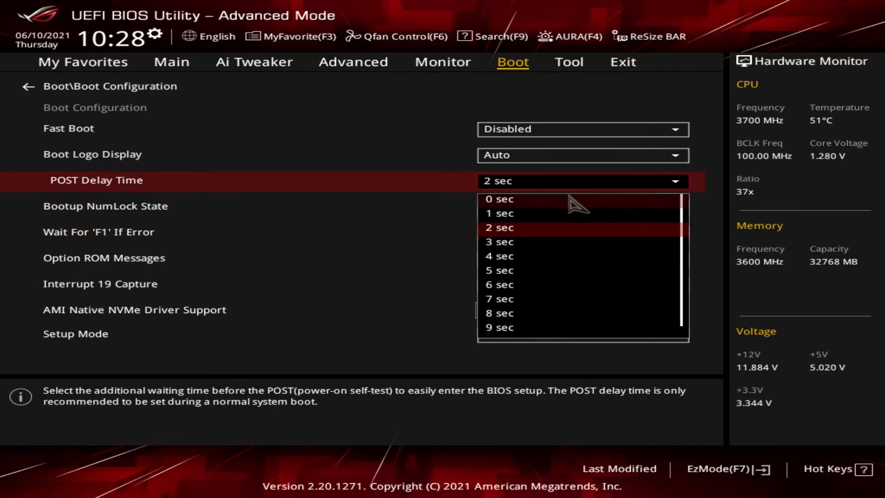
left_click(526, 241)
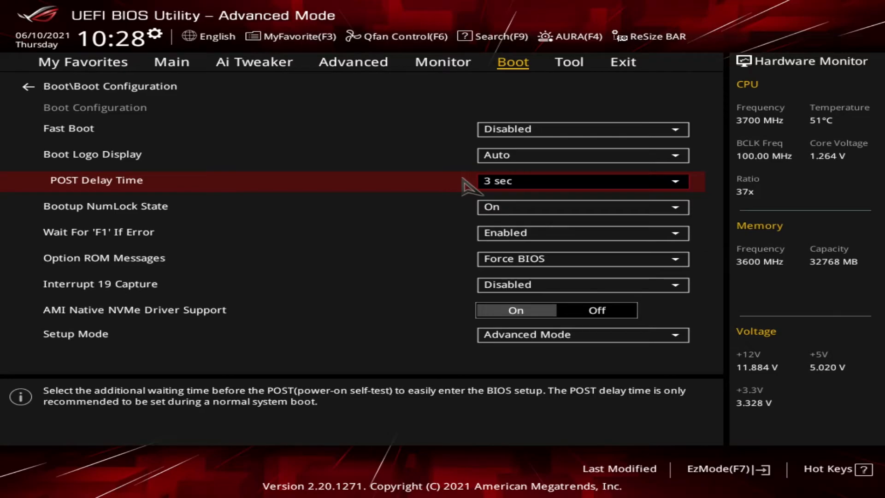
- Review the Bootup NumLock State, Wait For 'F1' If Error and Option ROM Messages settings
left_click(409, 212)
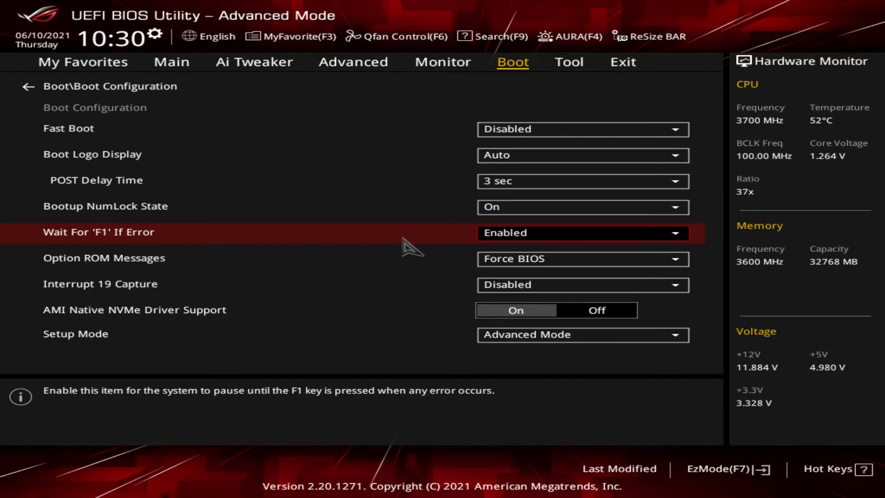
left_click(403, 256)
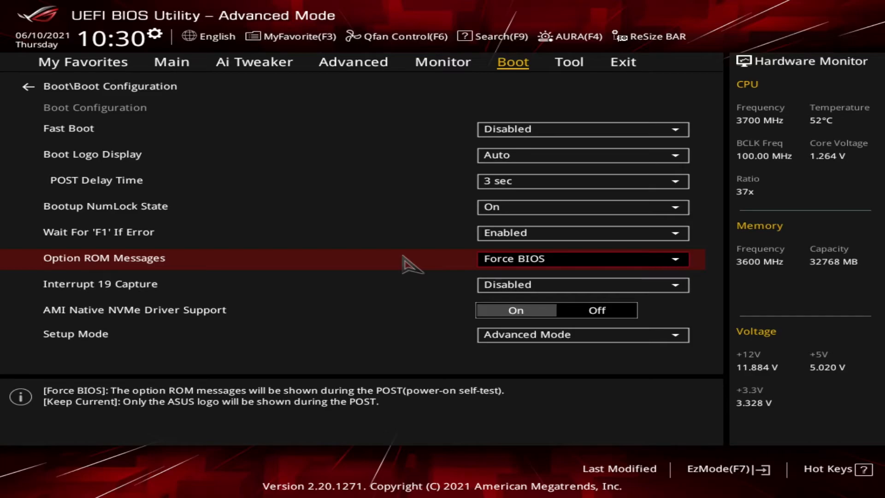
left_click(655, 261)
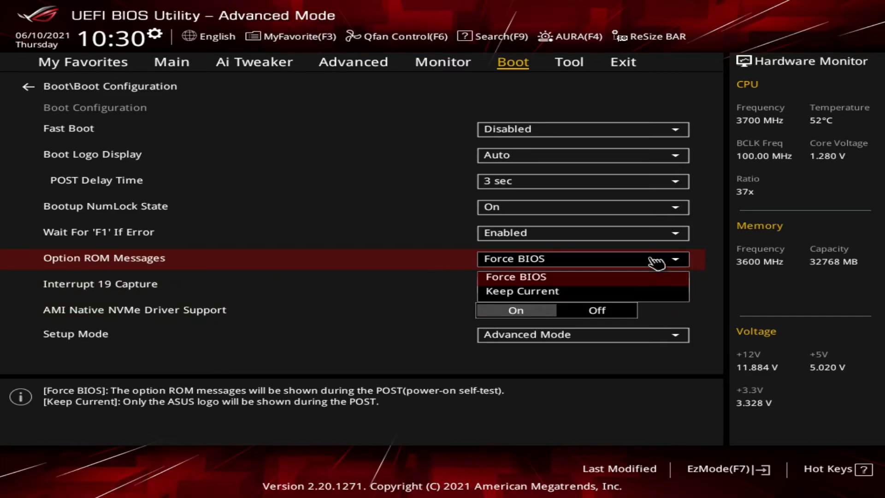
left_click(656, 261)
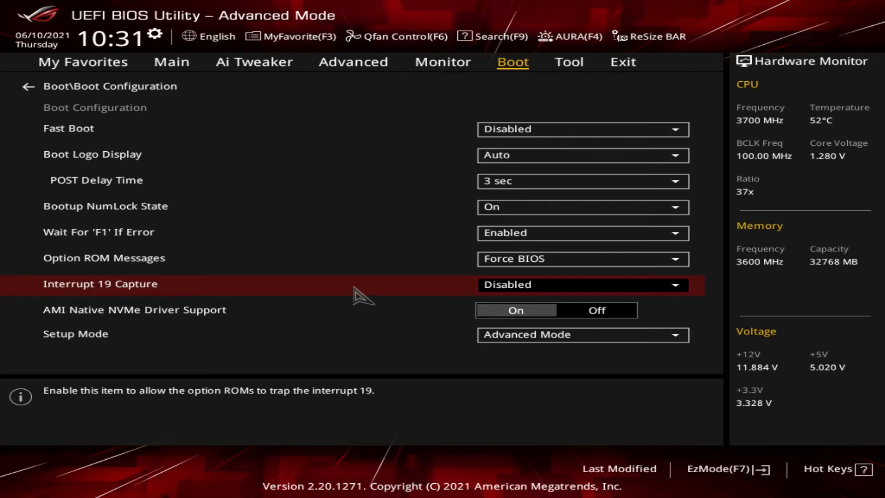
- Review the AMI Native NVMe Driver Support setting and the available Setup Mode choices
left_click(338, 313)
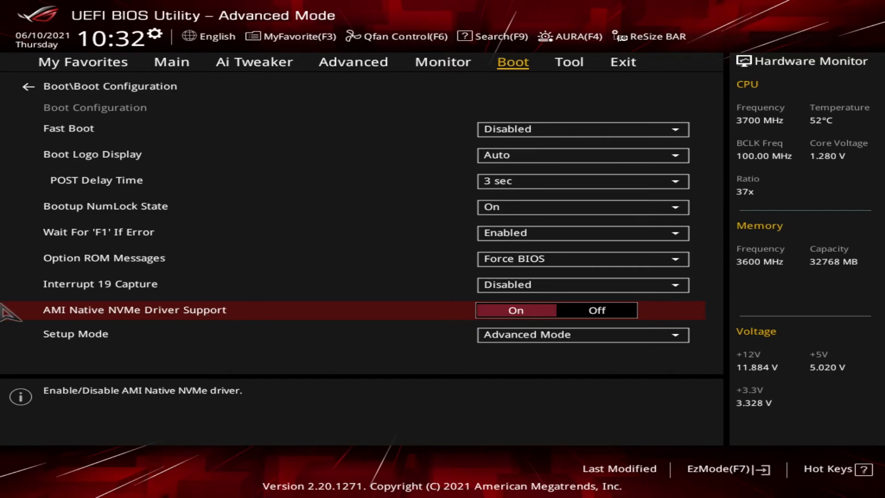
left_click(105, 338)
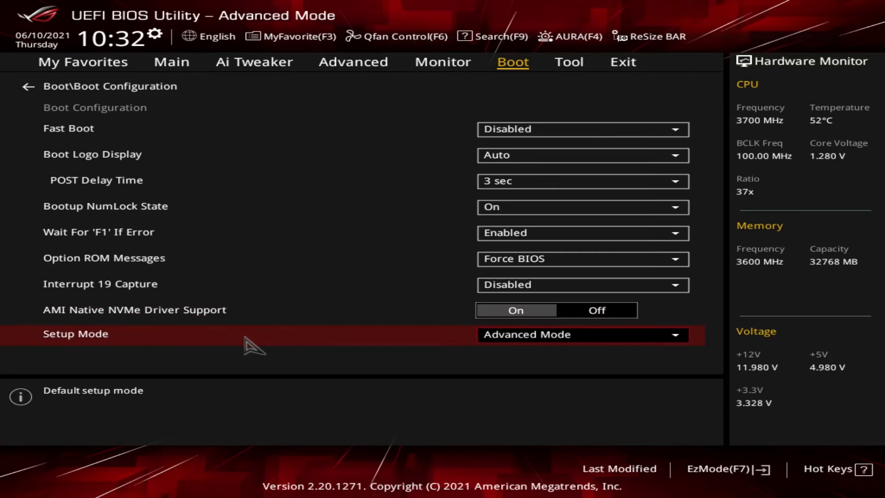
left_click(605, 341)
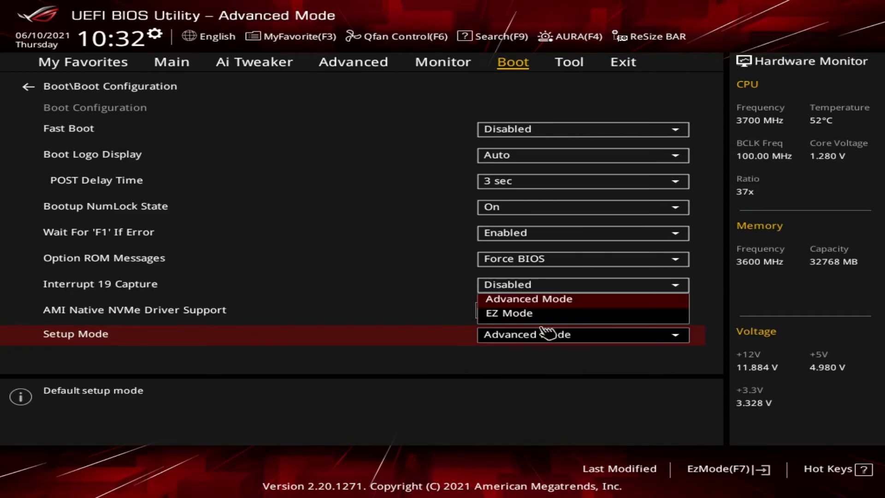
left_click(563, 341)
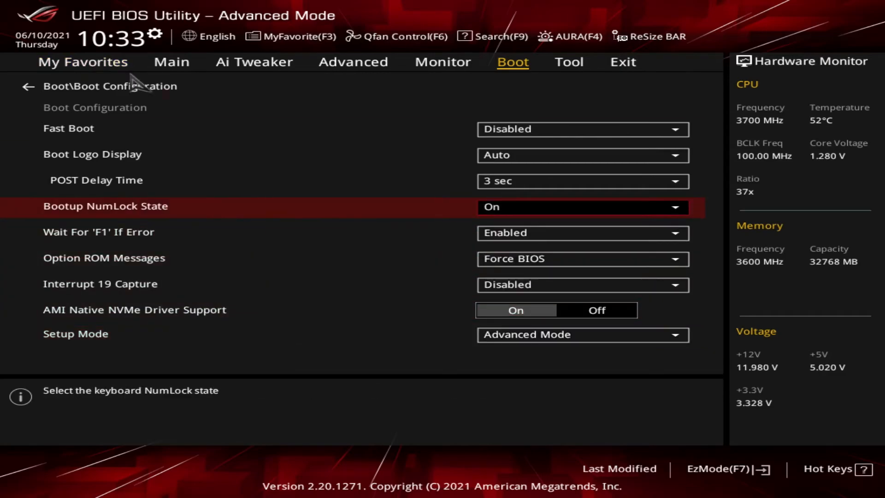
- Leave Boot Configuration, view the CSM (Compatibility Support Module) page and return to the main Boot page
left_click(150, 92)
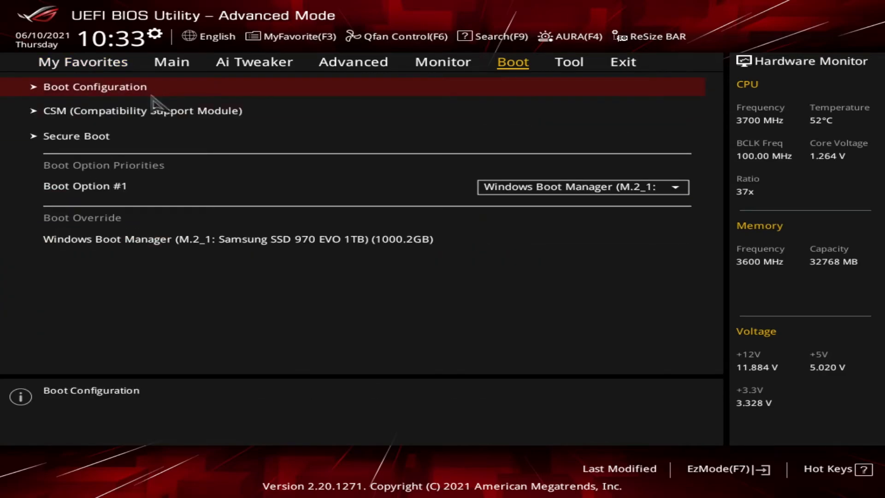
left_click(162, 121)
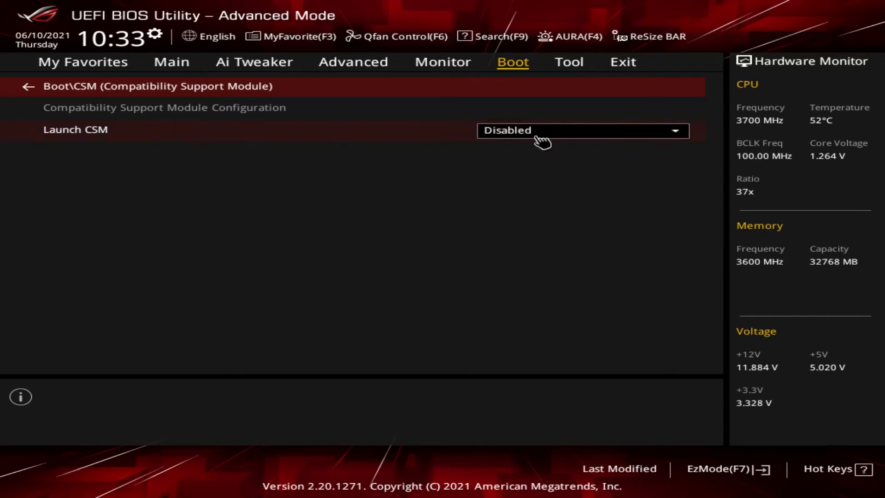
left_click(297, 91)
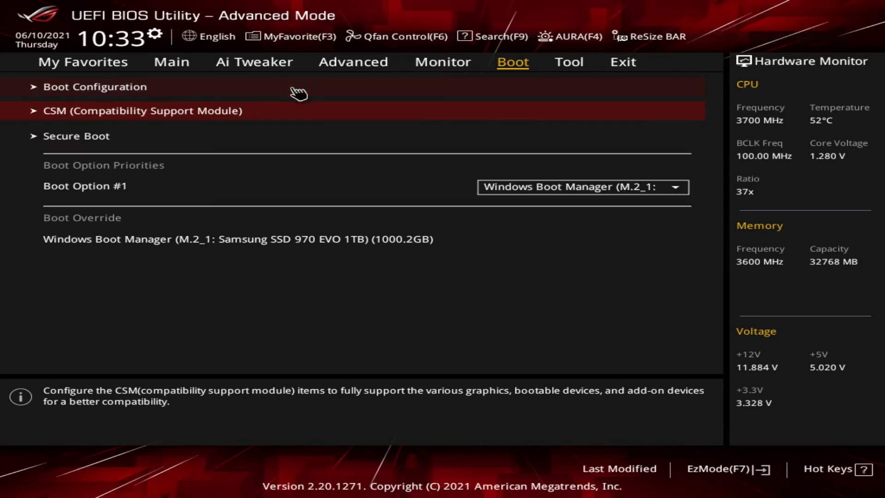
- Open the Secure Boot page, check the OS Type choices and keep Windows UEFI mode
left_click(213, 138)
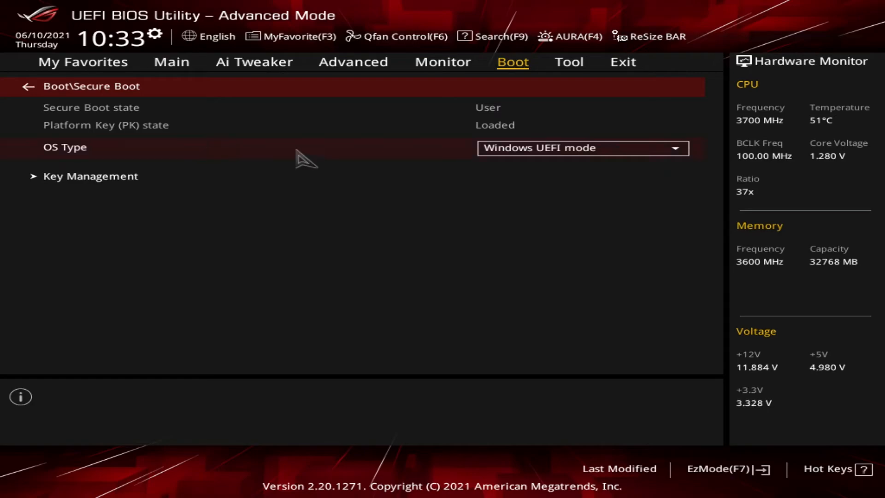
left_click(526, 155)
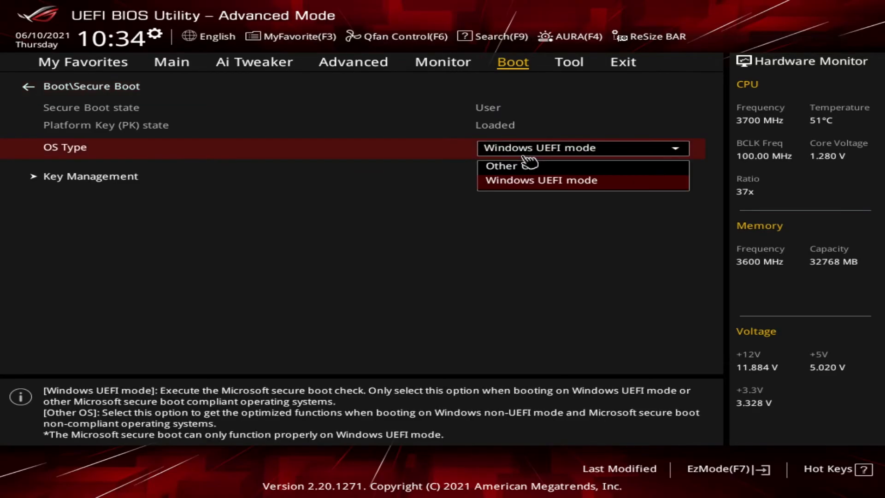
left_click(546, 182)
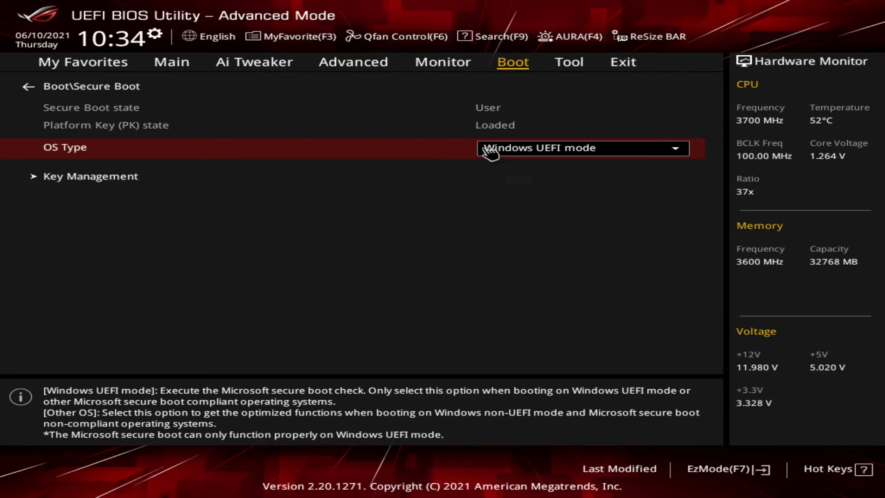
- Examine the Secure Boot key management options for KEK, DB and DBX without changing them, and return to the main Boot page
left_click(140, 183)
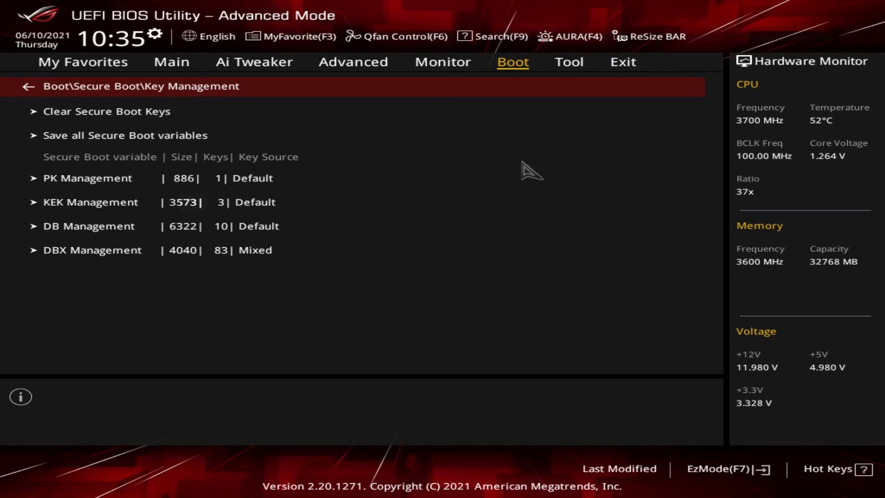
left_click(111, 208)
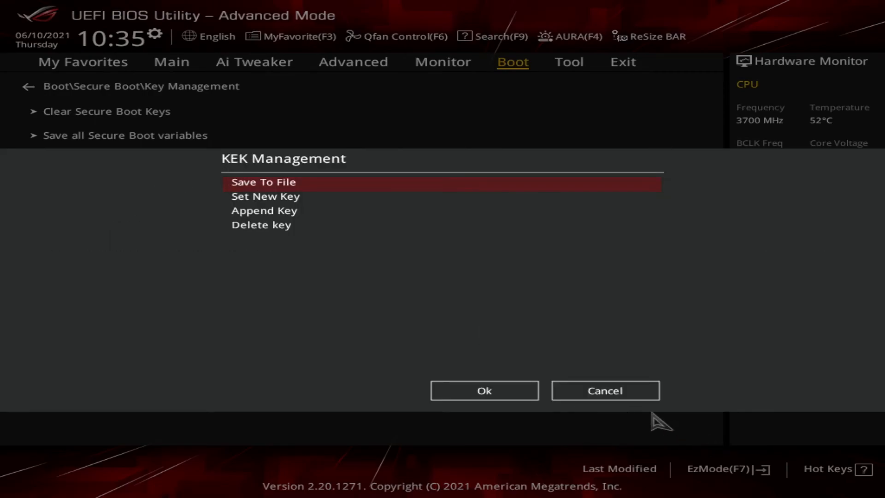
left_click(632, 397)
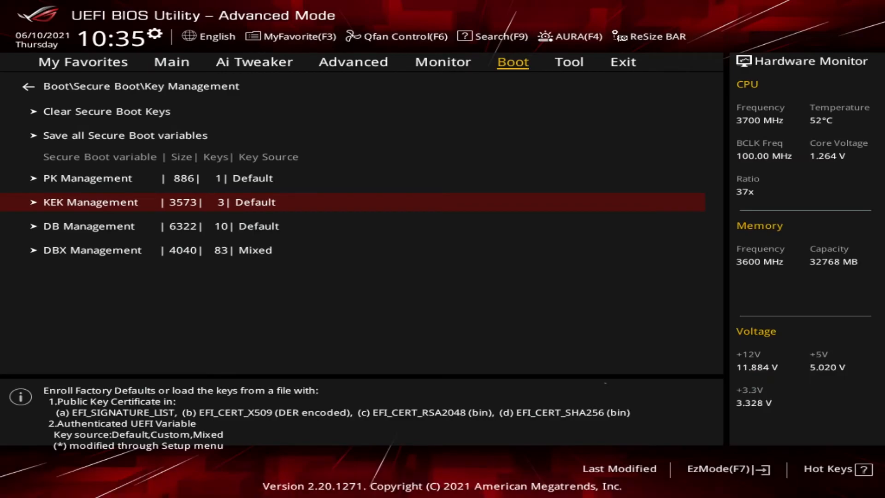
left_click(136, 233)
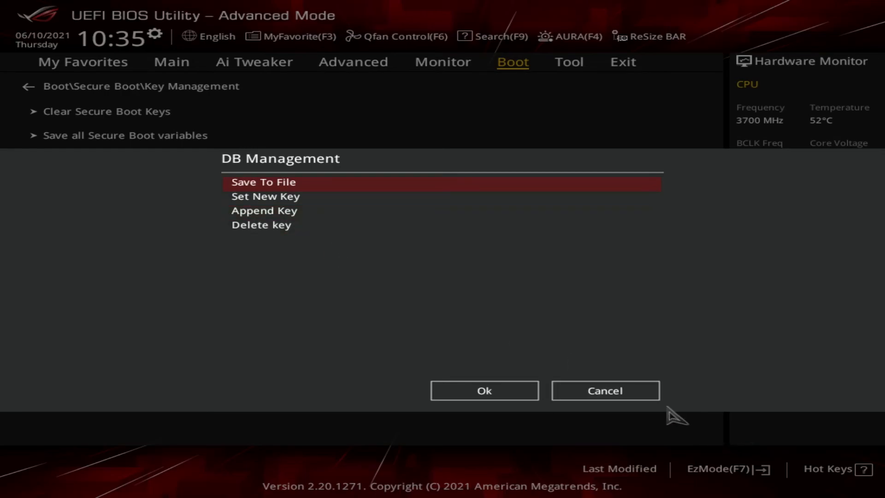
left_click(632, 402)
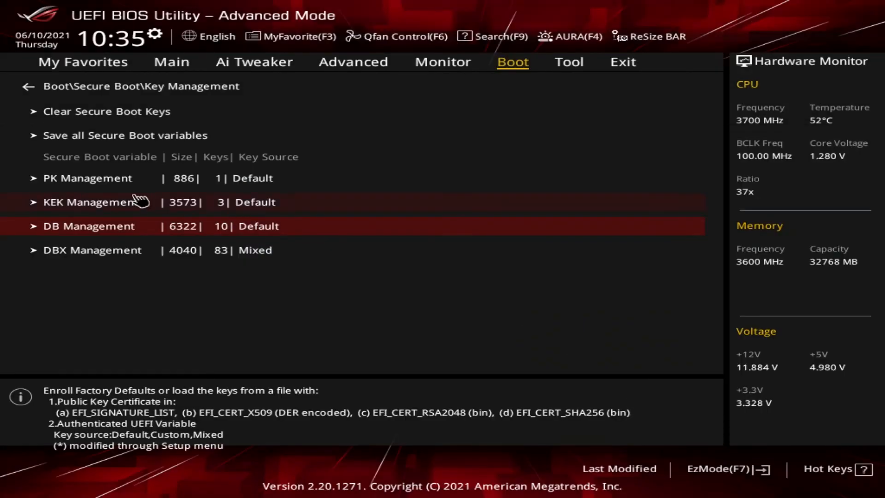
left_click(82, 246)
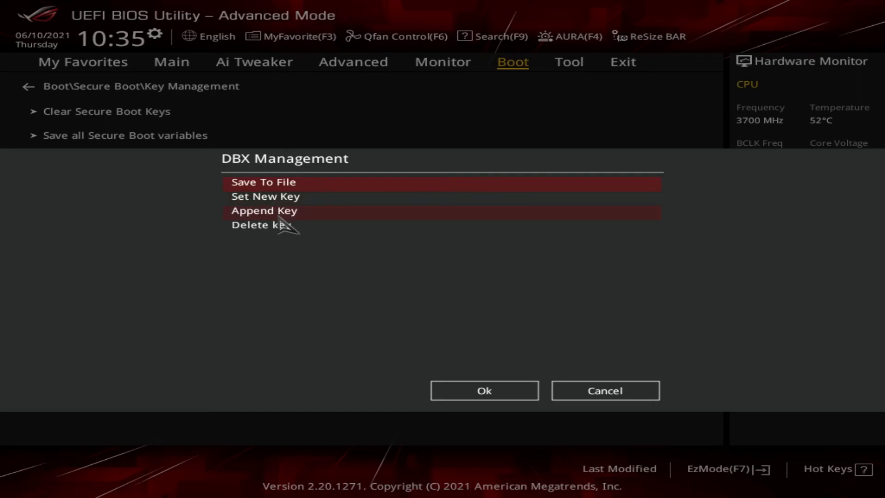
left_click(641, 398)
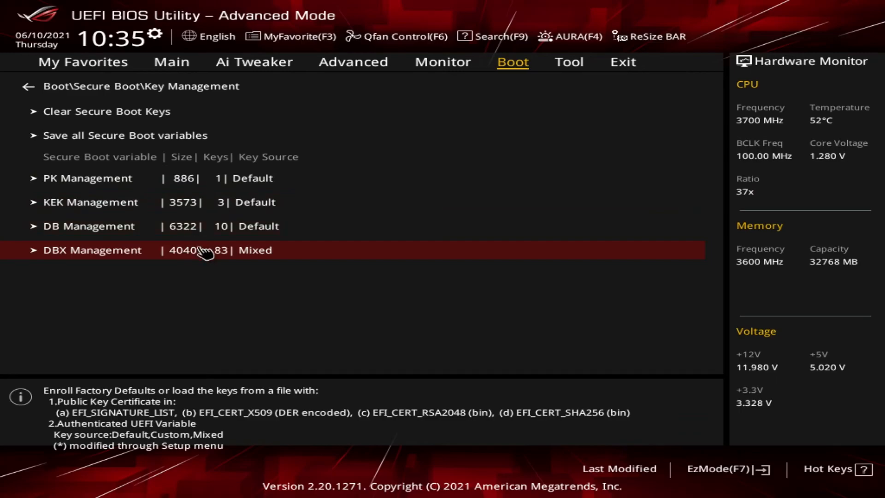
left_click(247, 90)
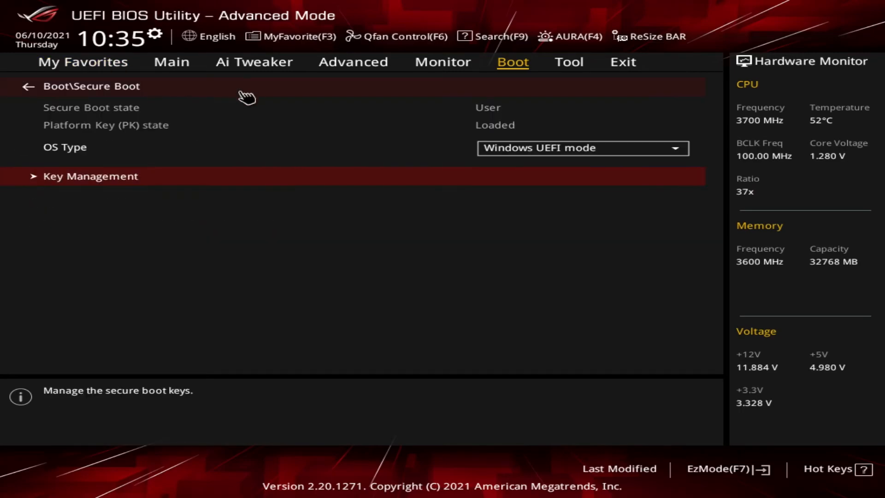
left_click(132, 89)
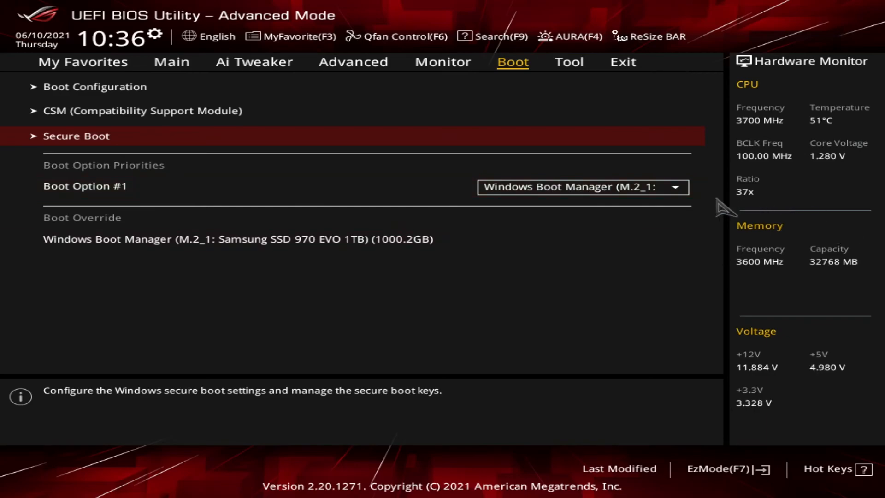
- Check the Boot Option #1 choices and boot through the Windows Boot Manager override, saving the configuration and resetting
left_click(688, 194)
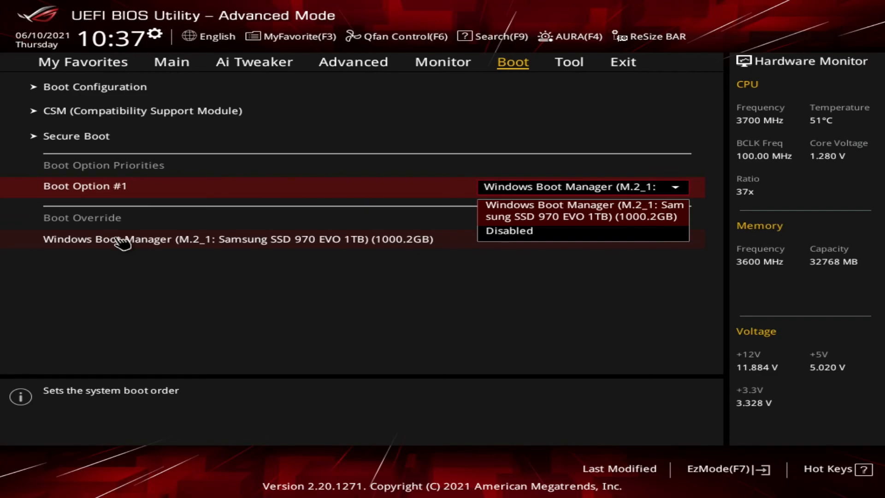
left_click(290, 244)
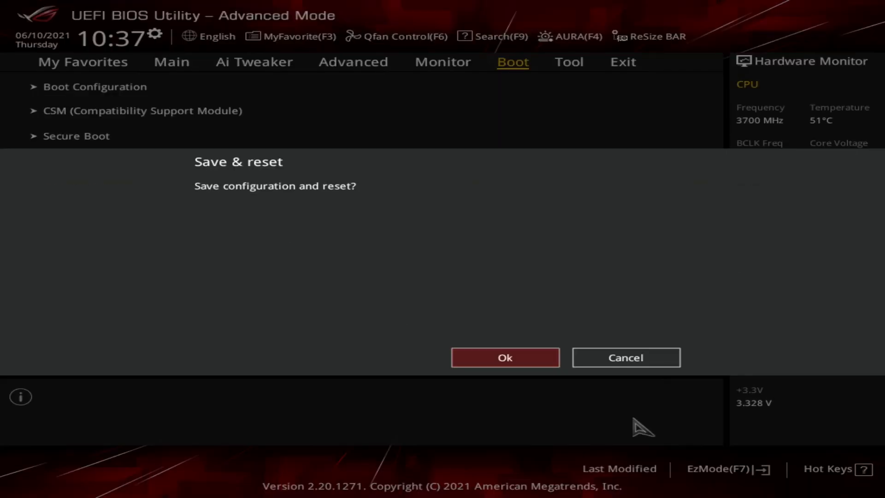
left_click(528, 363)
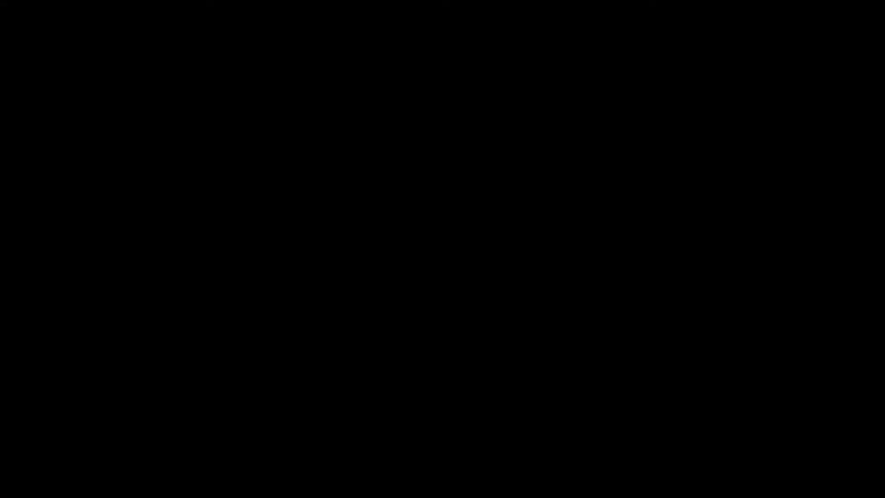